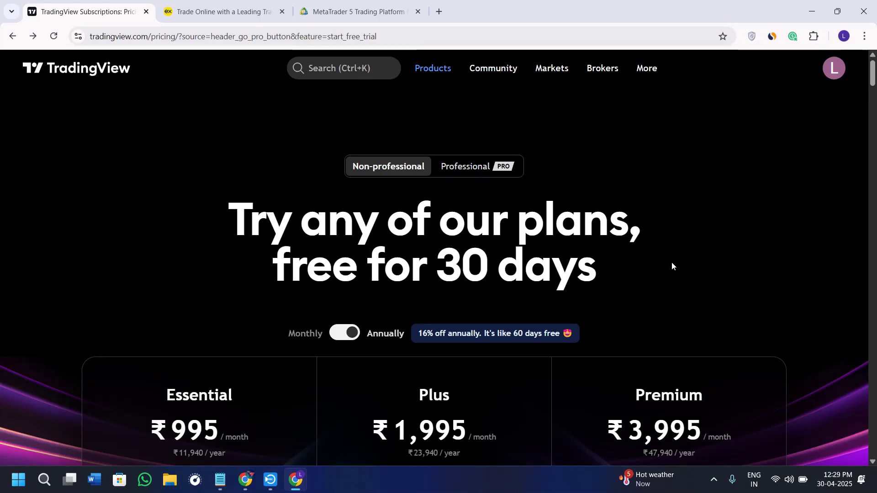
{"action": "scroll", "coordinate": [610, 306], "scroll_direction": "down", "scroll_amount": 2}
{"action": "scroll", "coordinate": [533, 313], "scroll_direction": "down", "scroll_amount": 3}
{"action": "scroll", "coordinate": [534, 313], "scroll_direction": "up", "scroll_amount": 5}
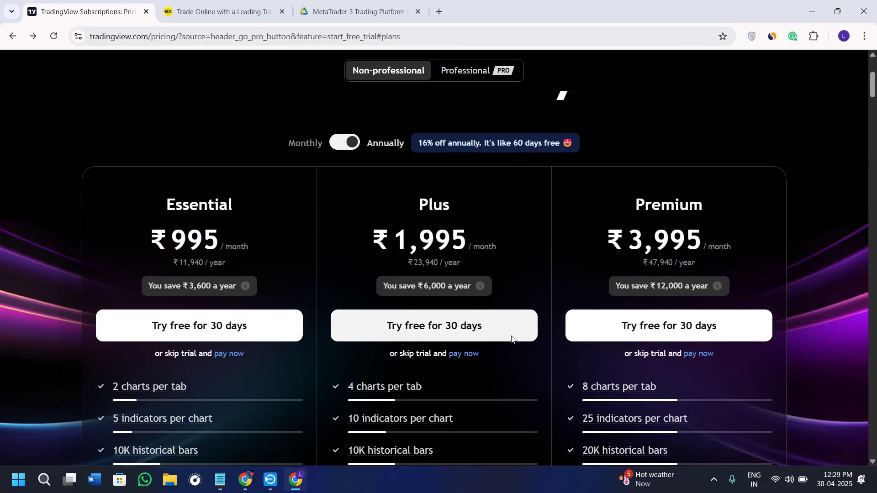
{"action": "scroll", "coordinate": [485, 313], "scroll_direction": "down", "scroll_amount": 2}
{"action": "scroll", "coordinate": [484, 313], "scroll_direction": "down", "scroll_amount": 3}
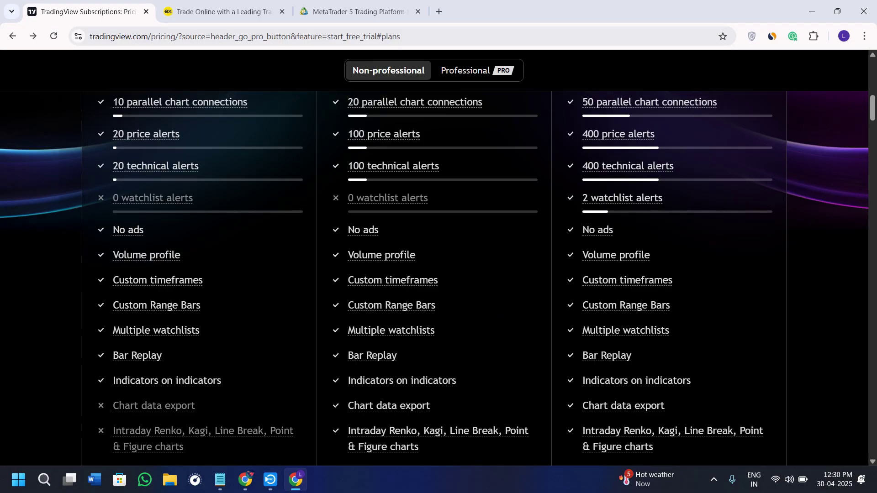
Step: Switch to the Exness tab and select its page address to reach the sign-in page
{"action": "left_click", "coordinate": [198, 3]}
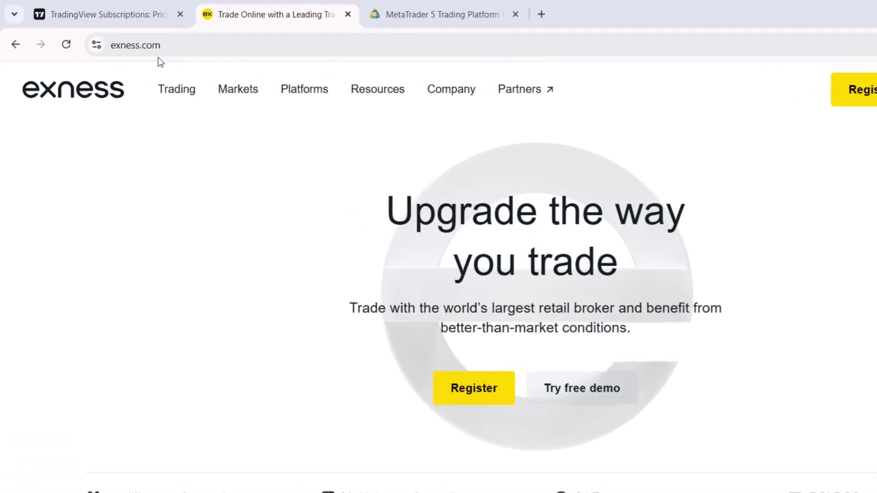
{"action": "left_click", "coordinate": [158, 55]}
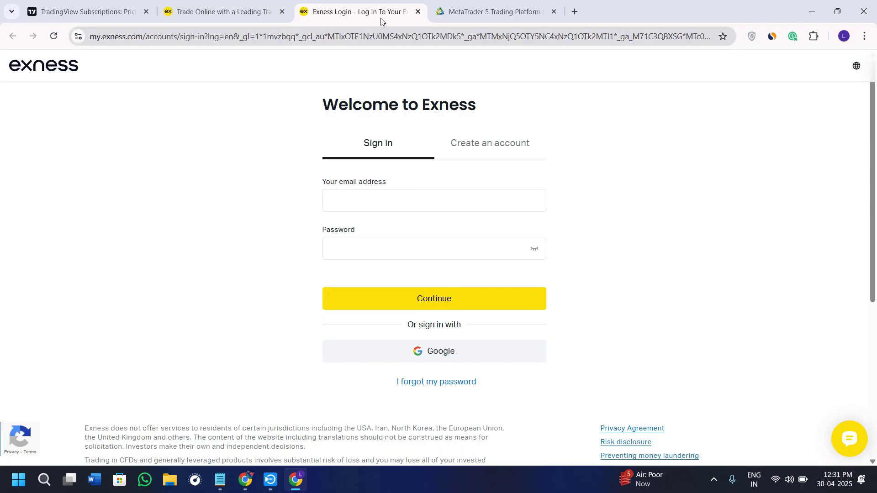
Step: Return to the TradingView tab and reload its page
{"action": "left_click", "coordinate": [122, 7]}
{"action": "scroll", "coordinate": [314, 285], "scroll_direction": "up", "scroll_amount": 10}
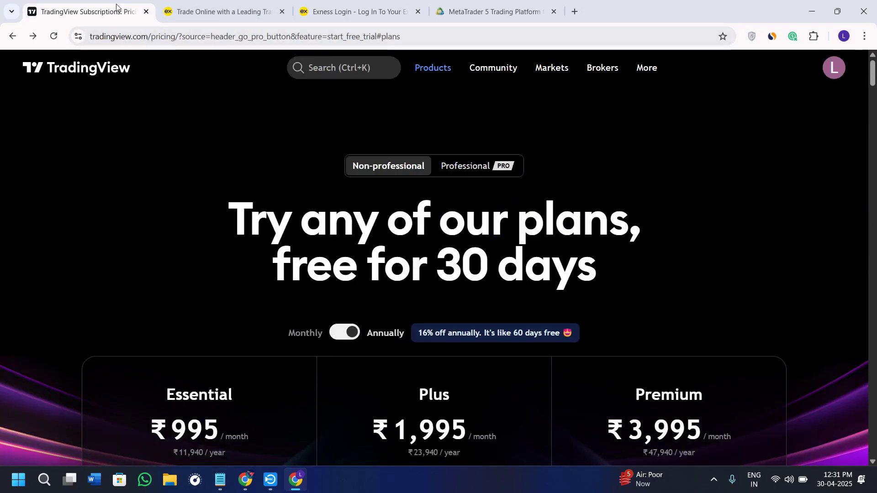
{"action": "left_click", "coordinate": [177, 40]}
{"action": "key", "text": "Return"}
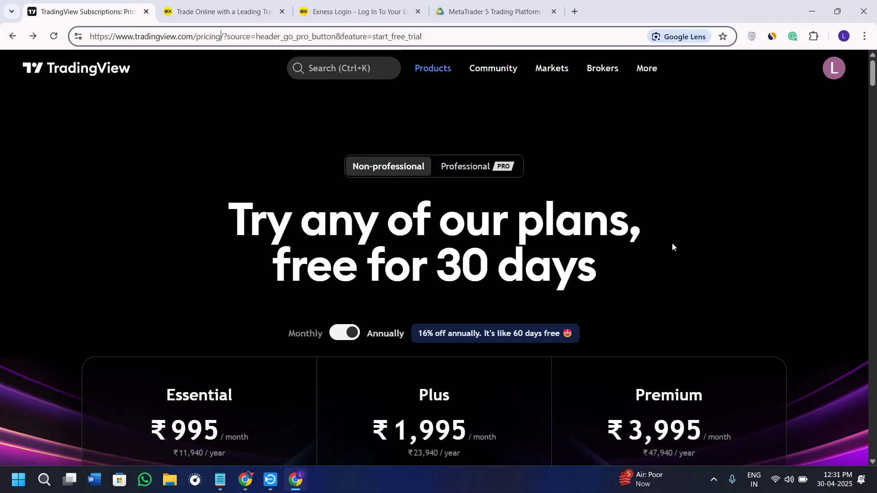
Step: From the TradingView home page, search for and open the XAUUSD Gold / U.S. Dollar chart
{"action": "left_click", "coordinate": [51, 68]}
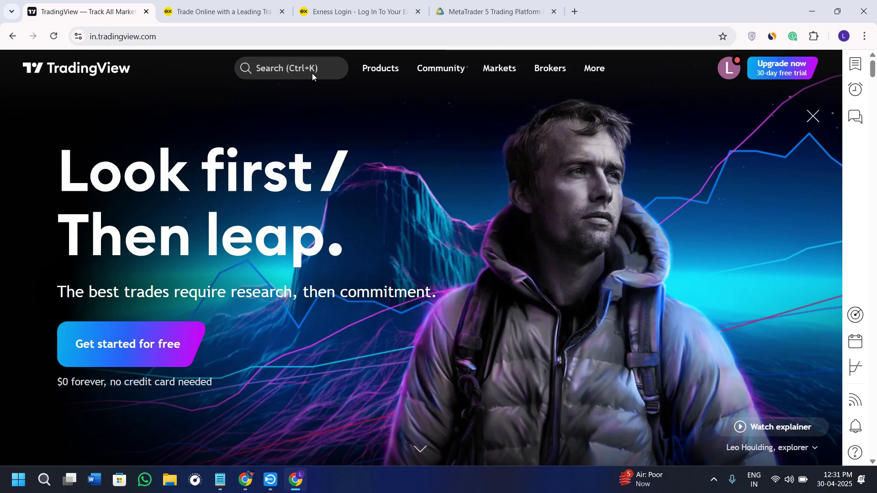
{"action": "mouse_move", "coordinate": [552, 68]}
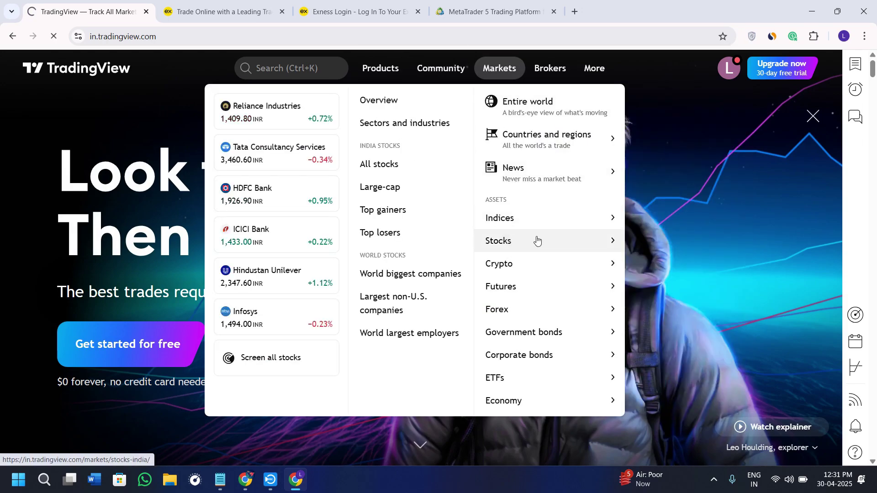
{"action": "left_click", "coordinate": [537, 241]}
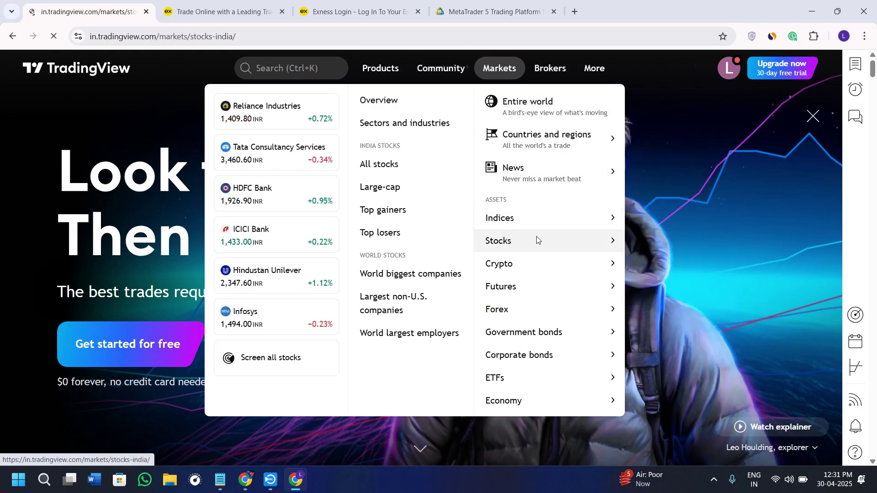
{"action": "left_click", "coordinate": [276, 67]}
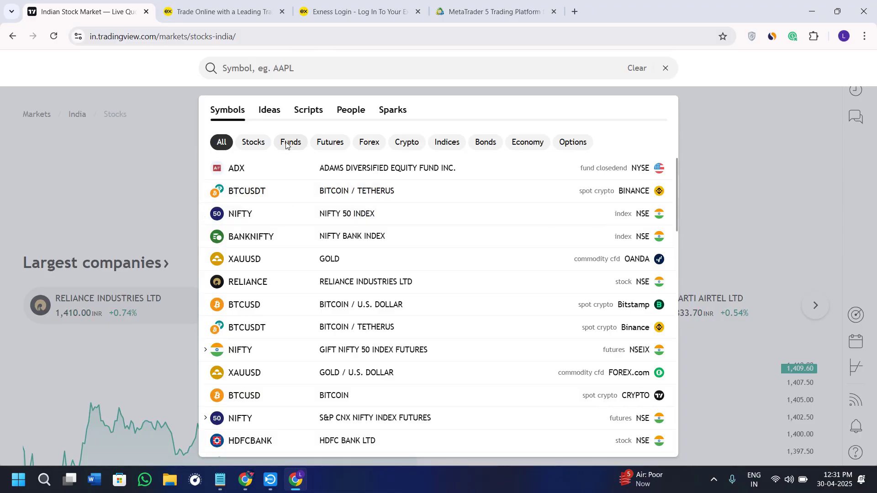
{"action": "mouse_move", "coordinate": [439, 372]}
{"action": "left_click", "coordinate": [266, 372]}
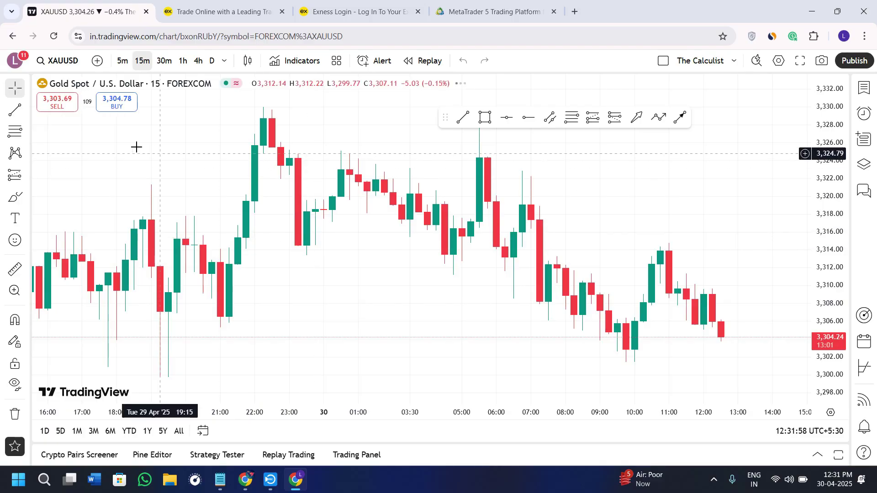
{"action": "scroll", "coordinate": [727, 309], "scroll_direction": "down", "scroll_amount": 3}
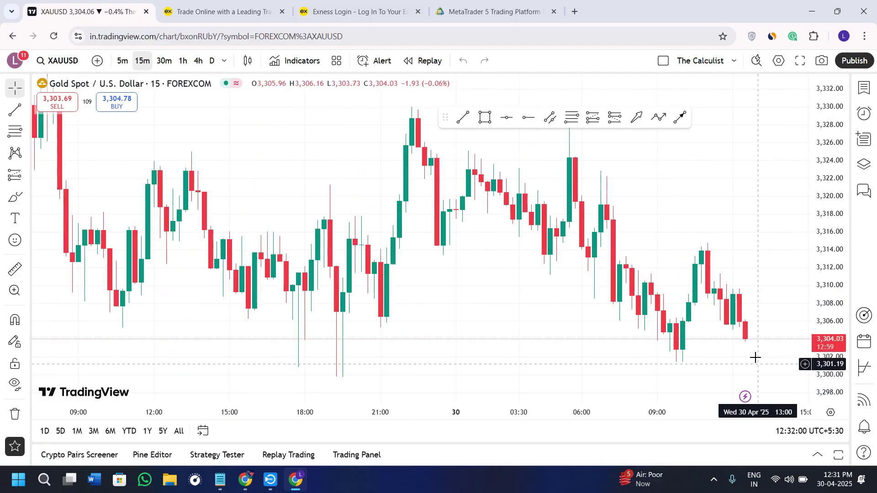
Step: Switch the XAUUSD chart to the 1h timeframe
{"action": "left_click", "coordinate": [183, 61]}
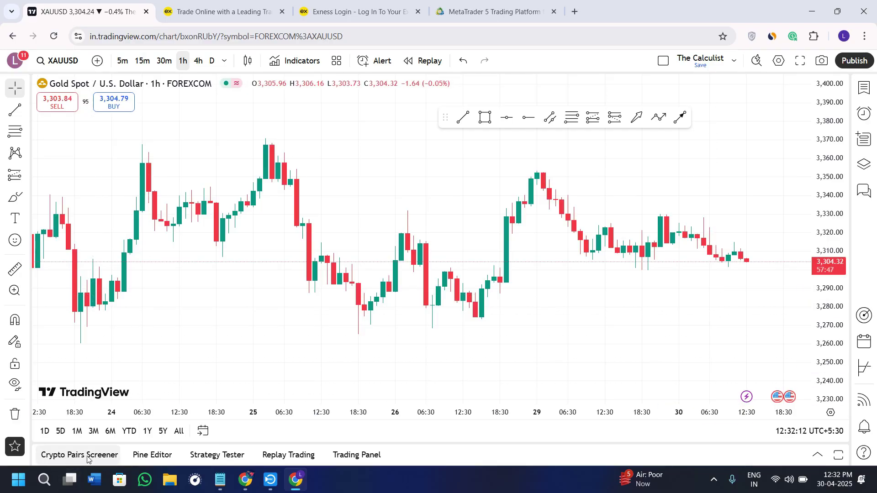
Step: Open the Trading Panel and show the All brokers list
{"action": "left_click", "coordinate": [354, 455]}
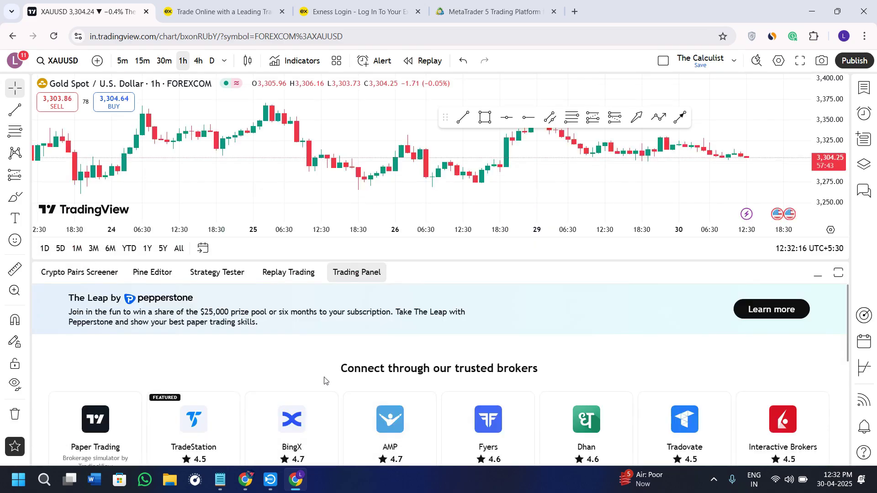
{"action": "scroll", "coordinate": [324, 381], "scroll_direction": "down", "scroll_amount": 2}
{"action": "scroll", "coordinate": [324, 381], "scroll_direction": "up", "scroll_amount": 2}
{"action": "scroll", "coordinate": [503, 384], "scroll_direction": "down", "scroll_amount": 2}
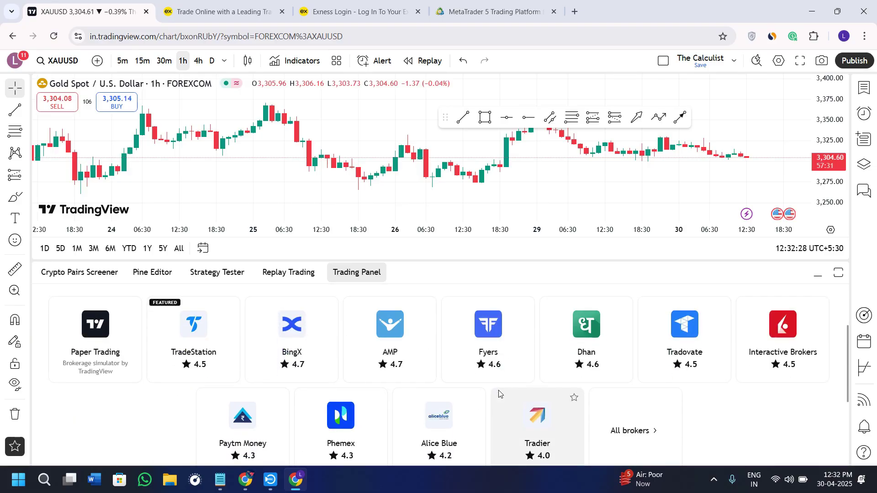
{"action": "scroll", "coordinate": [498, 394], "scroll_direction": "down", "scroll_amount": 2}
{"action": "left_click", "coordinate": [621, 354]}
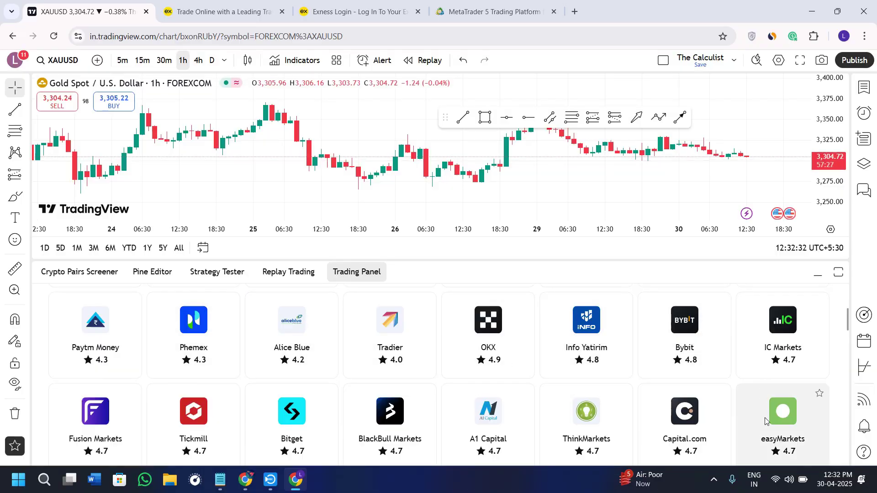
{"action": "scroll", "coordinate": [783, 418], "scroll_direction": "down", "scroll_amount": 2}
{"action": "scroll", "coordinate": [581, 360], "scroll_direction": "down", "scroll_amount": 3}
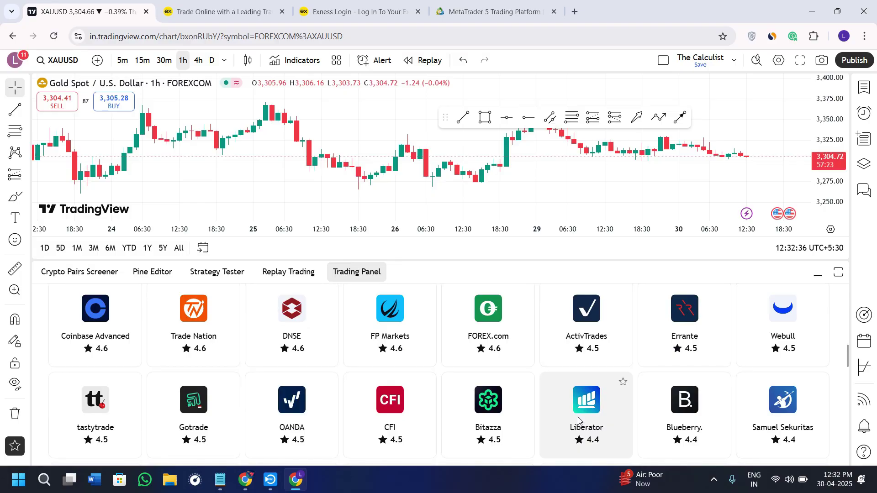
{"action": "scroll", "coordinate": [579, 420], "scroll_direction": "down", "scroll_amount": 1}
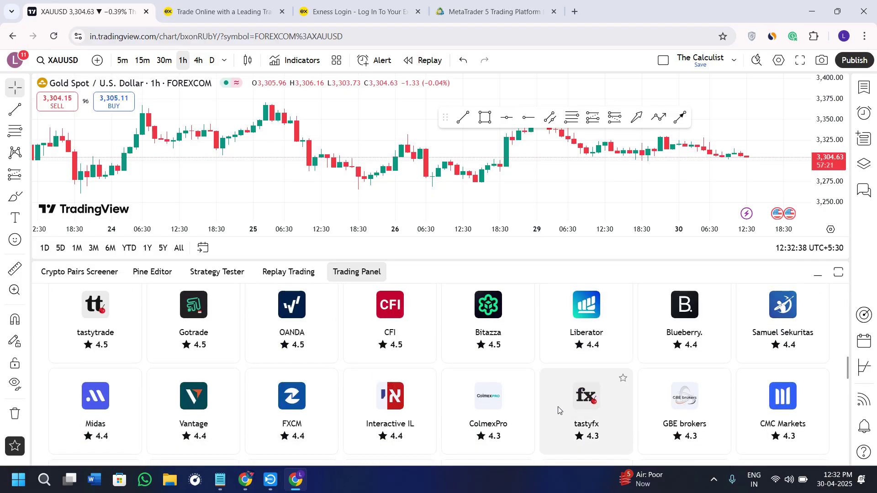
{"action": "scroll", "coordinate": [407, 412], "scroll_direction": "down", "scroll_amount": 1}
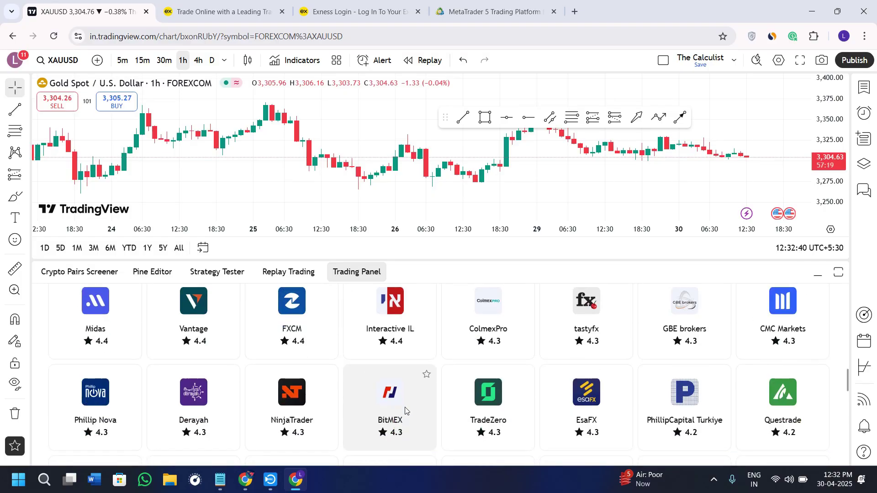
{"action": "scroll", "coordinate": [472, 380], "scroll_direction": "down", "scroll_amount": 2}
{"action": "scroll", "coordinate": [587, 322], "scroll_direction": "down", "scroll_amount": 1}
{"action": "scroll", "coordinate": [588, 392], "scroll_direction": "down", "scroll_amount": 1}
{"action": "scroll", "coordinate": [578, 392], "scroll_direction": "down", "scroll_amount": 1}
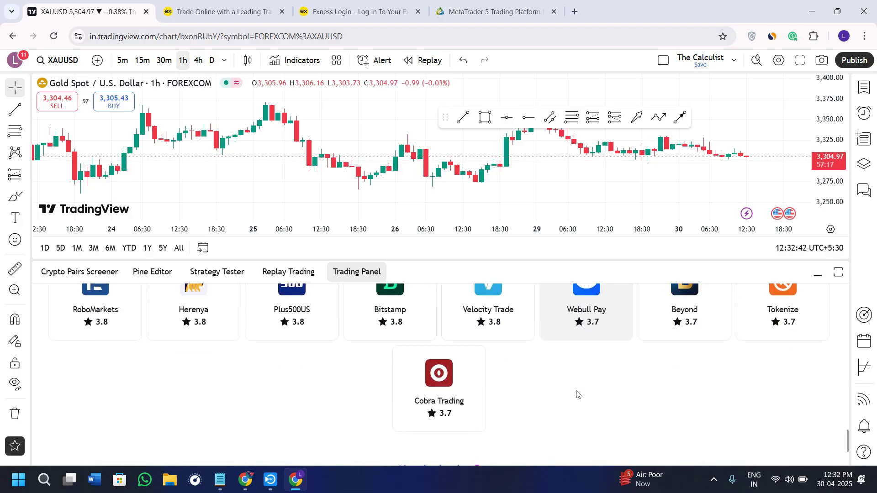
{"action": "left_click", "coordinate": [226, 12]}
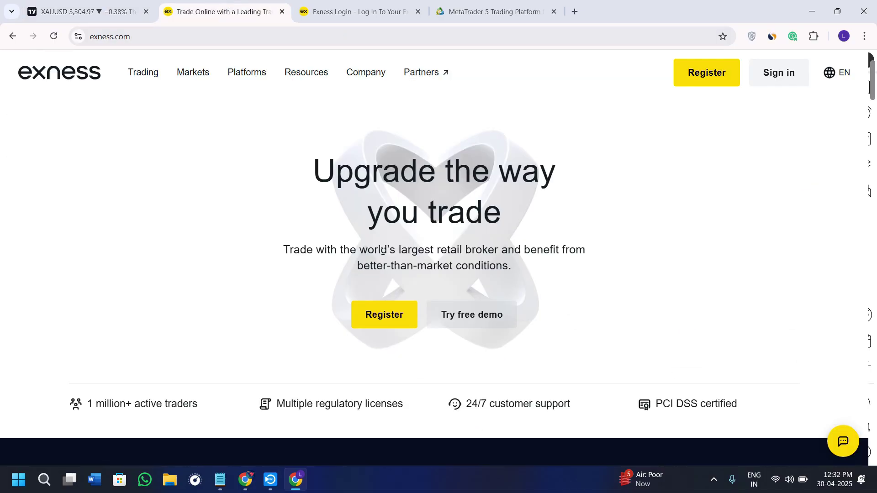
{"action": "left_click", "coordinate": [138, 36]}
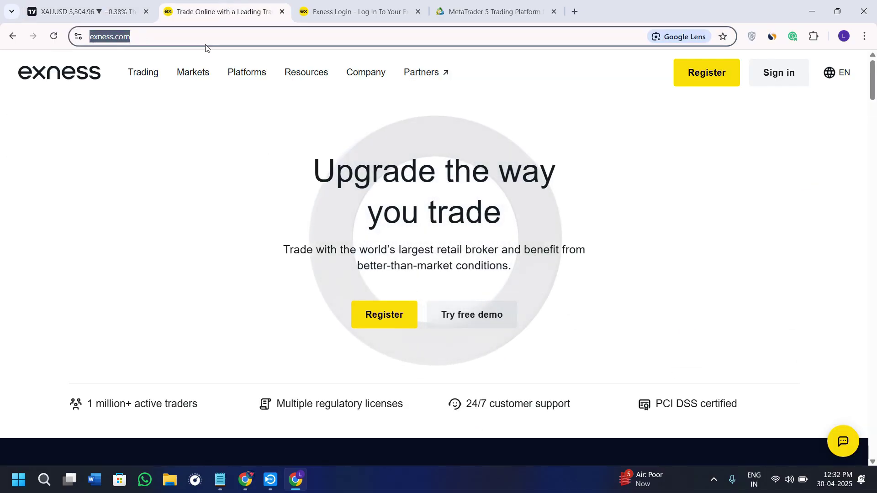
{"action": "left_click", "coordinate": [243, 30]}
{"action": "left_click", "coordinate": [508, 12]}
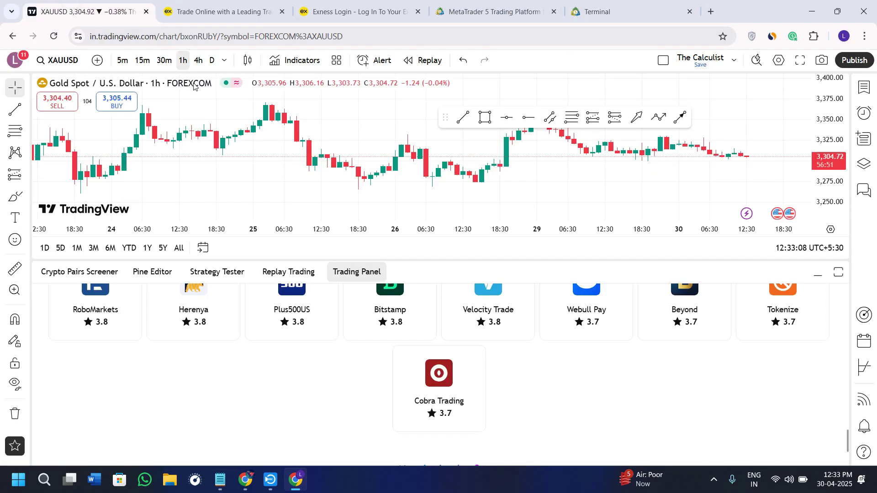
Step: Dismiss the ad-blocker popup and connect Paper Trading, retrying after the dialog stalled
{"action": "left_click", "coordinate": [595, 79]}
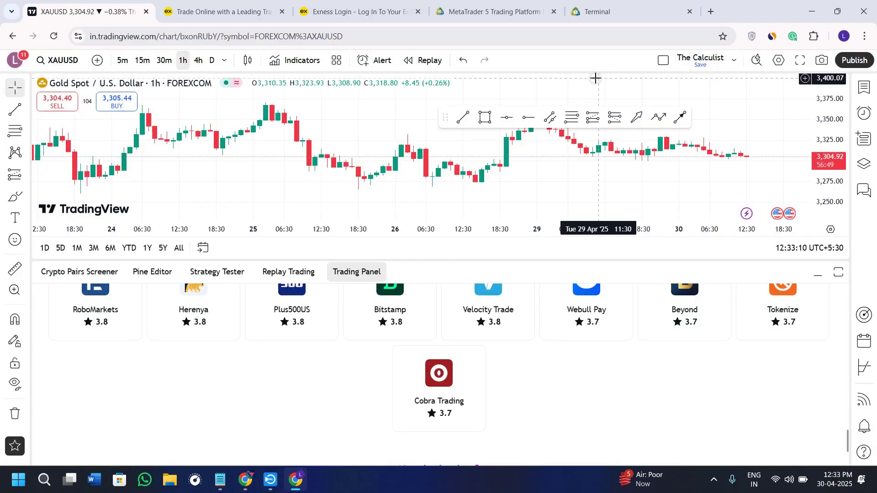
{"action": "scroll", "coordinate": [446, 295], "scroll_direction": "up", "scroll_amount": 5}
{"action": "scroll", "coordinate": [446, 295], "scroll_direction": "up", "scroll_amount": 5}
{"action": "scroll", "coordinate": [447, 296], "scroll_direction": "up", "scroll_amount": 5}
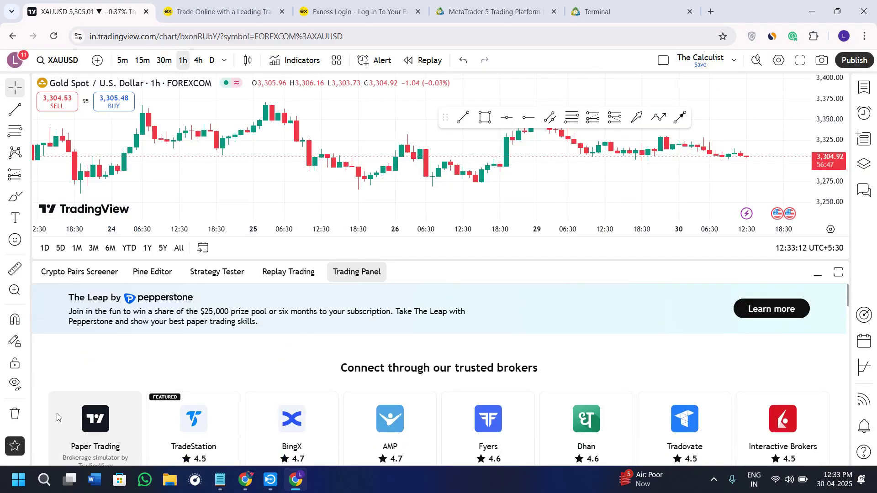
{"action": "left_click", "coordinate": [107, 433]}
{"action": "left_click", "coordinate": [490, 239]}
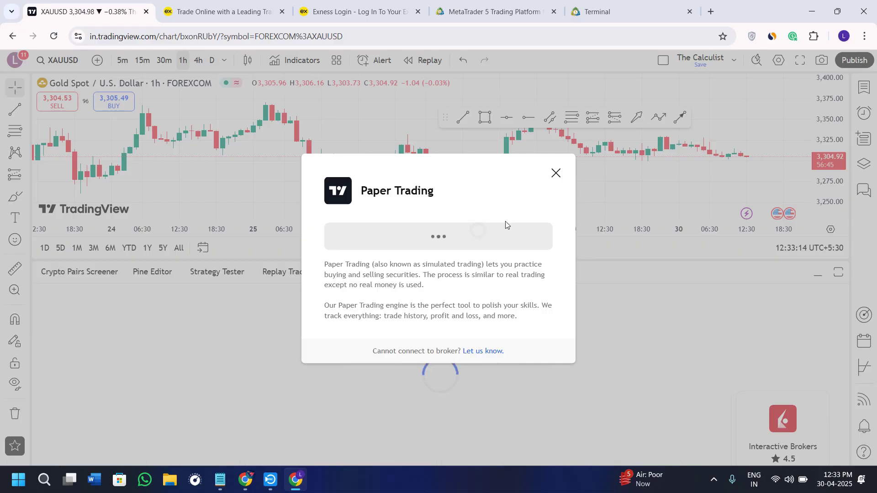
{"action": "left_click", "coordinate": [556, 173]}
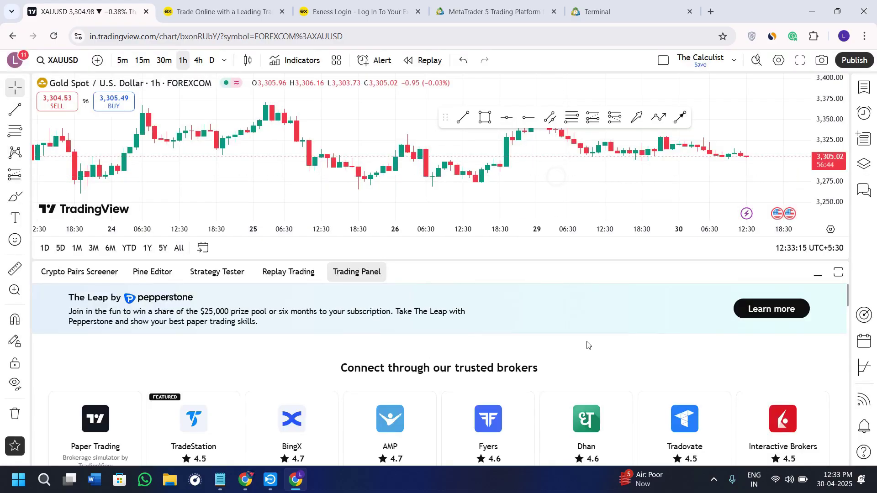
{"action": "left_click", "coordinate": [95, 425]}
{"action": "left_click", "coordinate": [480, 239]}
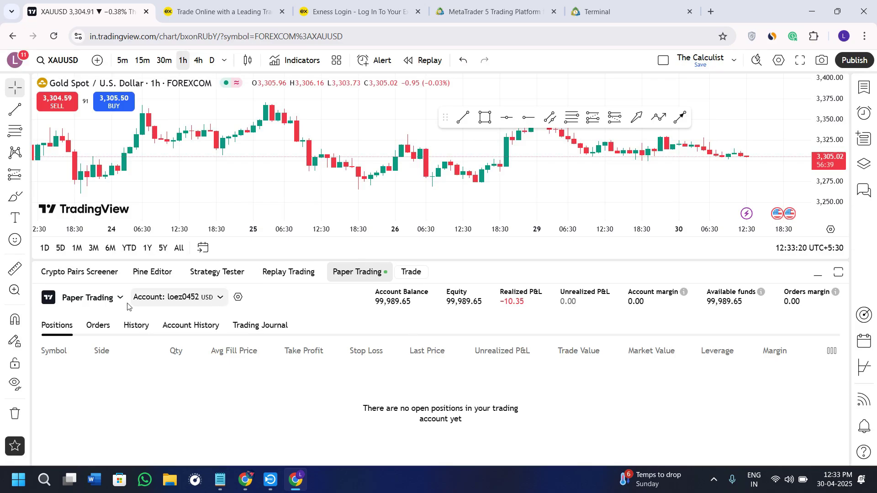
Step: Draw a Short Position at the last candle with its target dragged to 3,264.85
{"action": "left_click", "coordinate": [818, 274]}
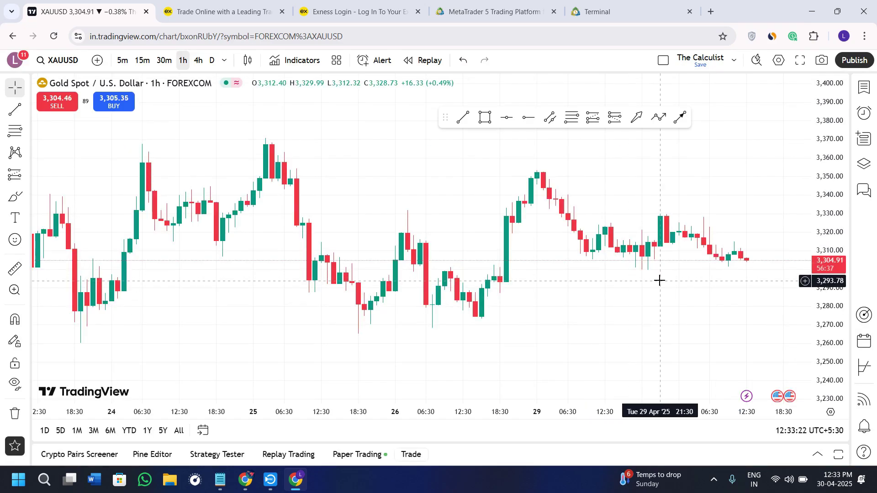
{"action": "left_click_drag", "start_coordinate": [619, 282], "coordinate": [478, 286]}
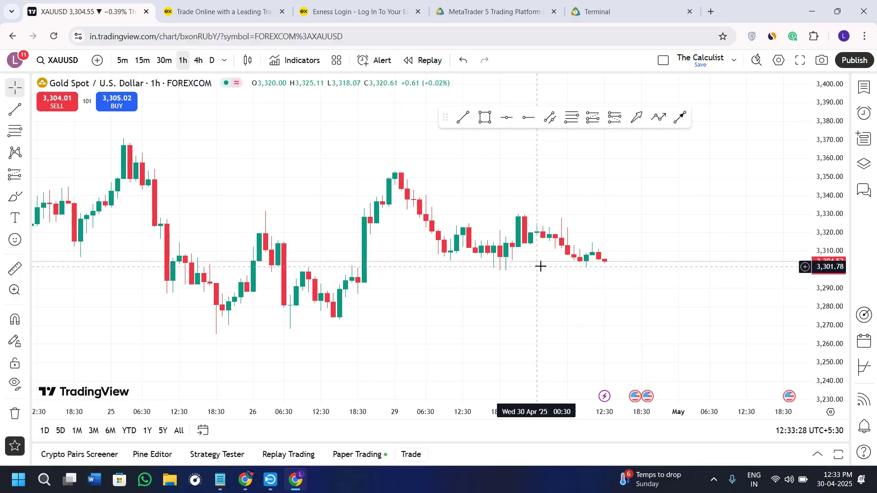
{"action": "scroll", "coordinate": [519, 294], "scroll_direction": "up", "scroll_amount": 1}
{"action": "scroll", "coordinate": [518, 294], "scroll_direction": "left", "scroll_amount": 1}
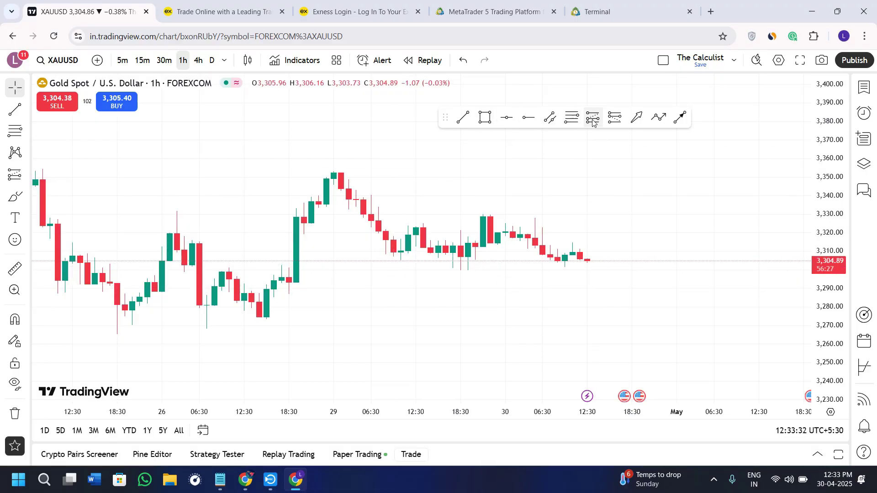
{"action": "left_click", "coordinate": [615, 118]}
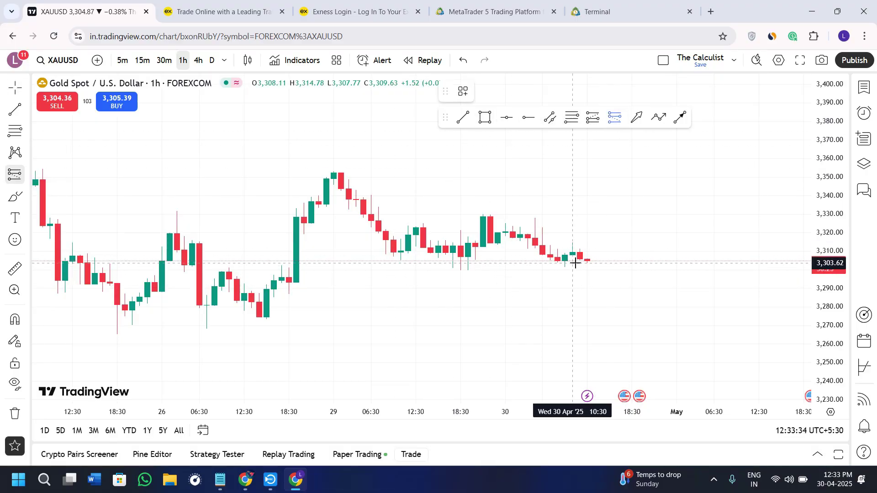
{"action": "left_click", "coordinate": [573, 260]}
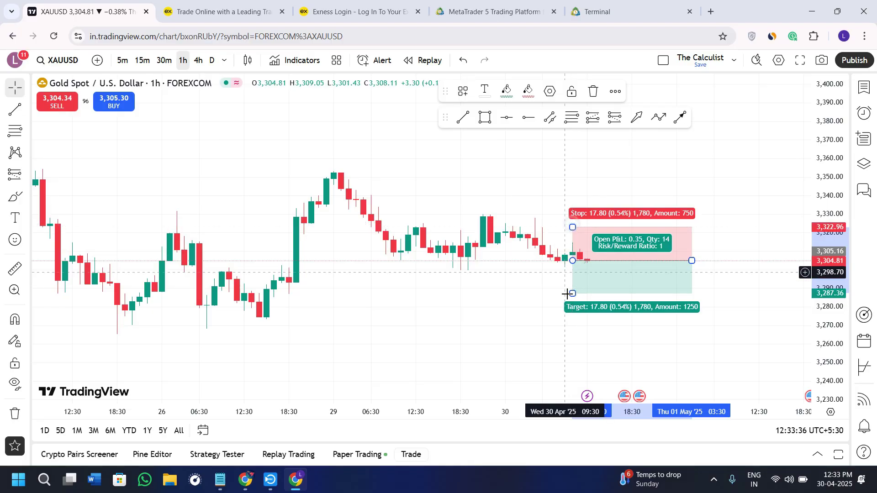
{"action": "left_click_drag", "start_coordinate": [573, 293], "coordinate": [573, 335]}
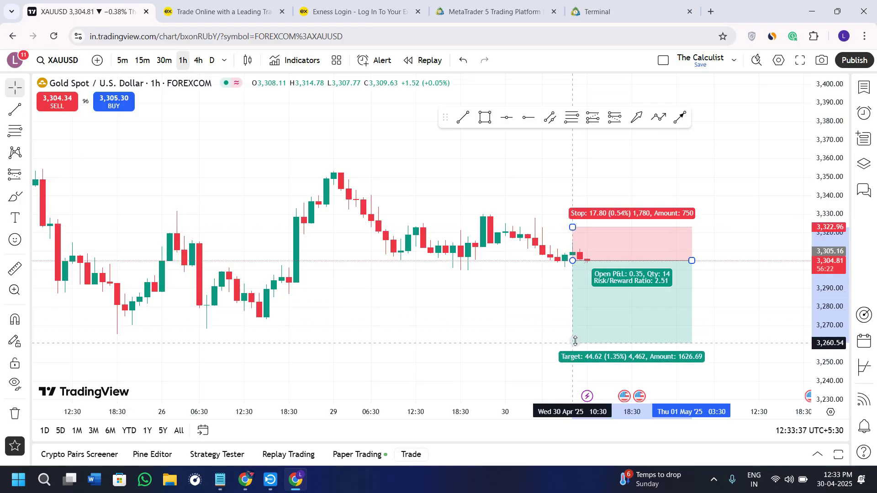
Step: Open a 1-unit XAUUSD sell ticket, checking Limit before returning to a Market order
{"action": "left_click", "coordinate": [67, 105]}
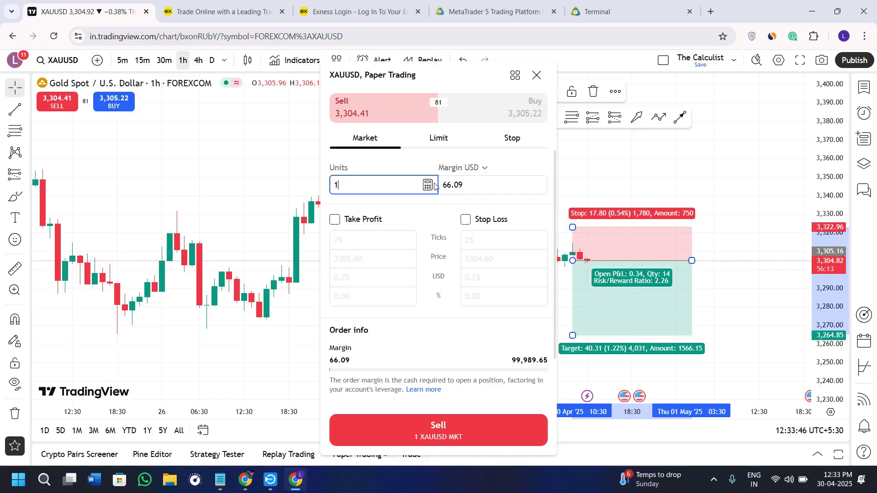
{"action": "left_click", "coordinate": [438, 139]}
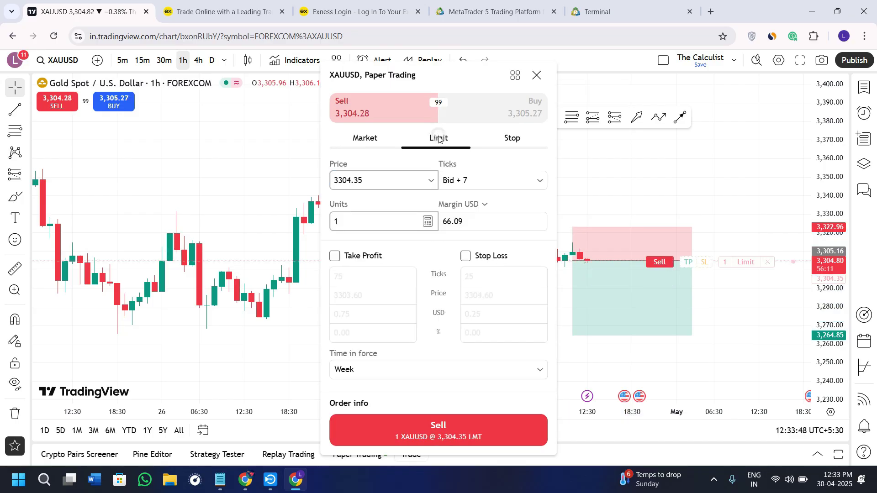
{"action": "left_click", "coordinate": [364, 144]}
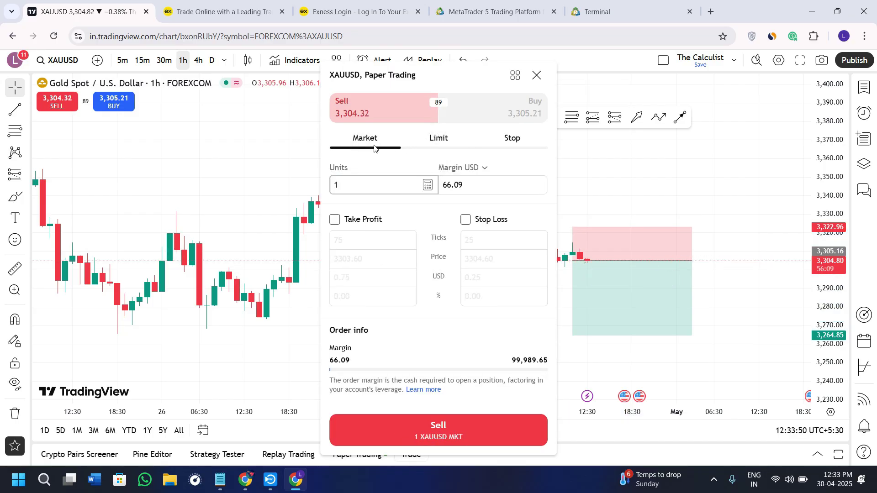
{"action": "left_click", "coordinate": [479, 435]}
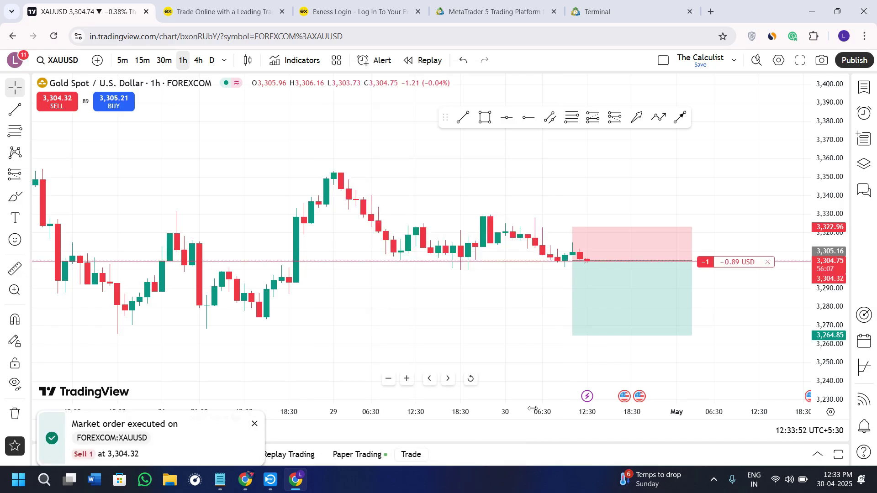
{"action": "left_click_drag", "start_coordinate": [594, 337], "coordinate": [377, 335]}
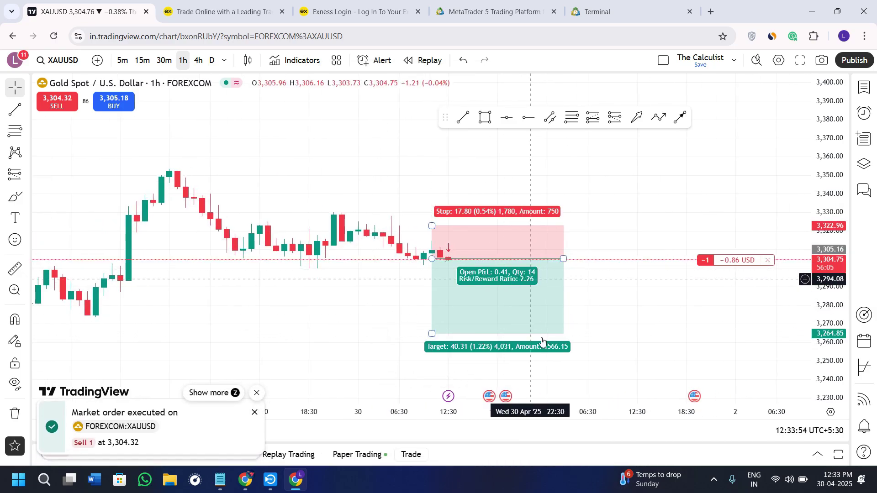
{"action": "scroll", "coordinate": [472, 347], "scroll_direction": "down", "scroll_amount": 1}
{"action": "scroll", "coordinate": [348, 329], "scroll_direction": "down", "scroll_amount": 1}
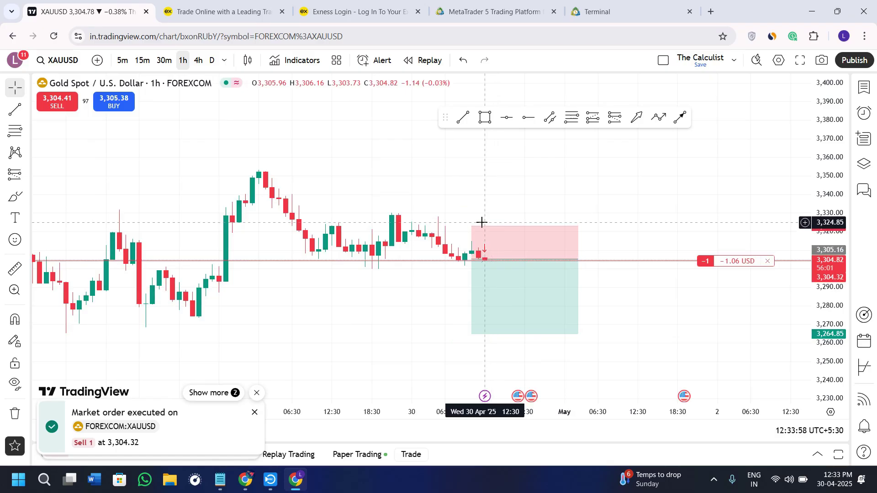